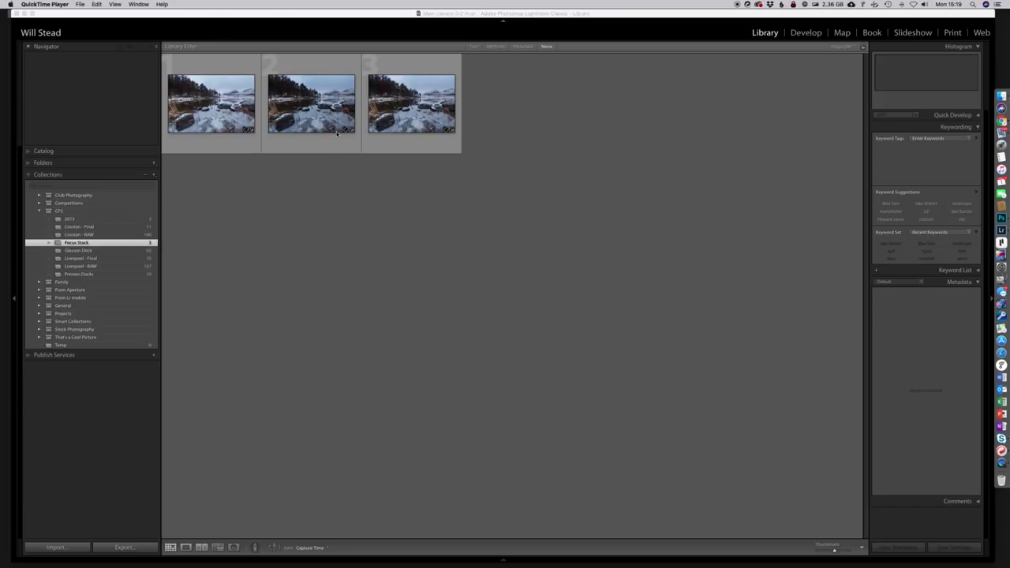
Step: In Lightroom, select the first snowy lake photo, then all three NEF shots in Focus Stack
{"action": "left_click", "coordinate": [329, 196]}
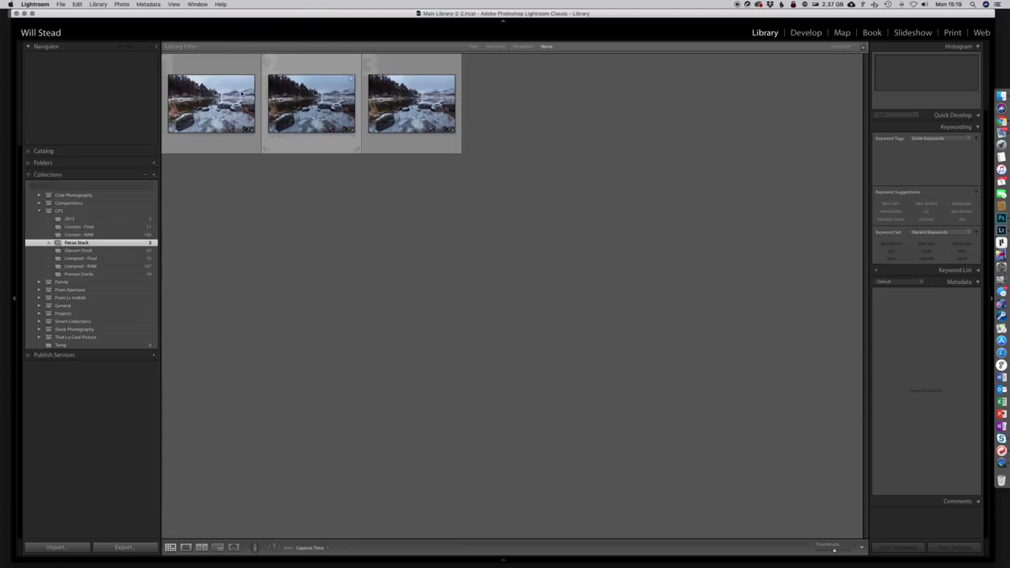
{"action": "mouse_move", "coordinate": [223, 111]}
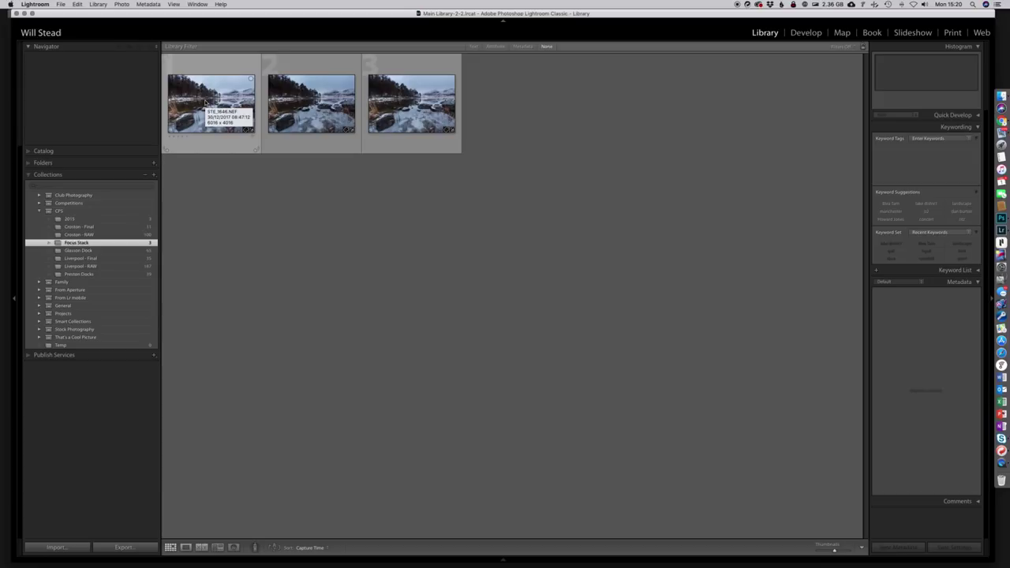
{"action": "left_click", "coordinate": [205, 101]}
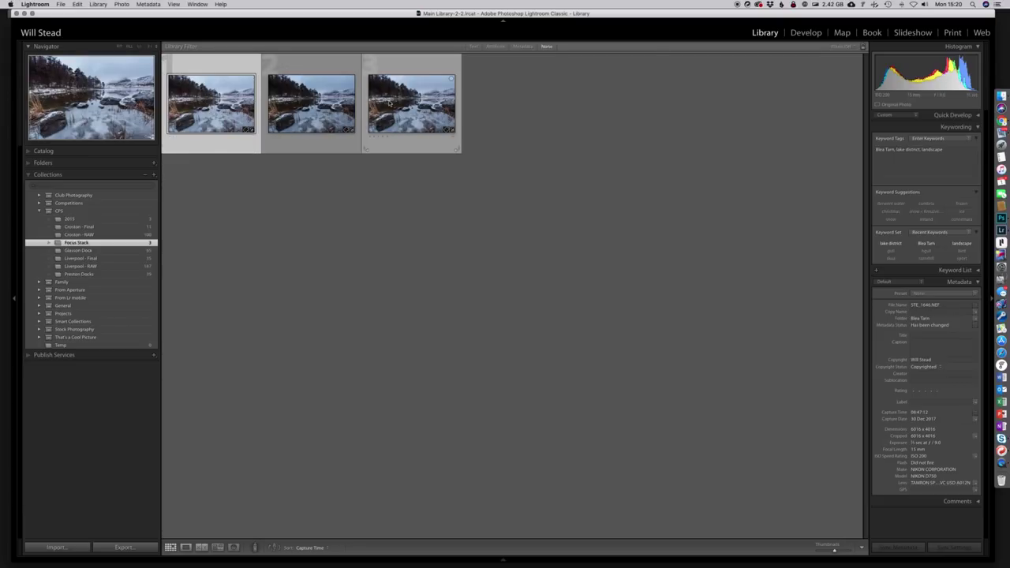
{"action": "key", "text": "super+a"}
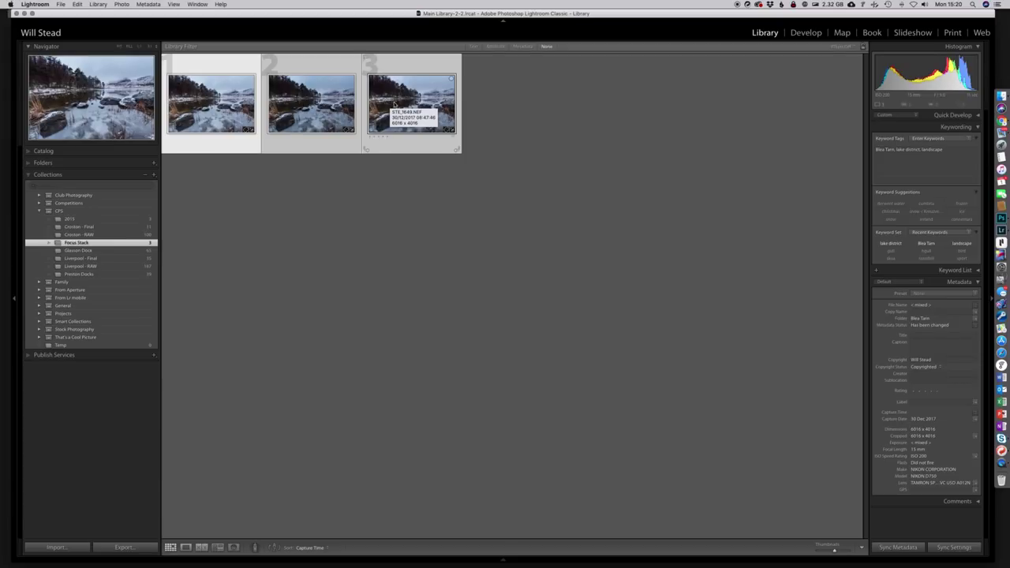
Step: Send the three selected lake photos to Photoshop with Edit In > Open as Layers in Photoshop
{"action": "right_click", "coordinate": [395, 103]}
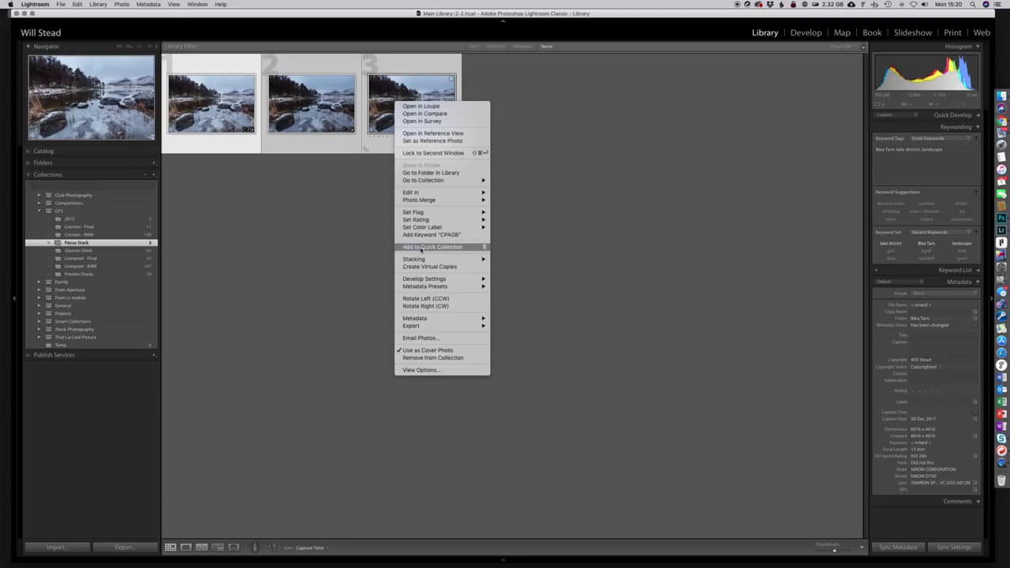
{"action": "mouse_move", "coordinate": [433, 195]}
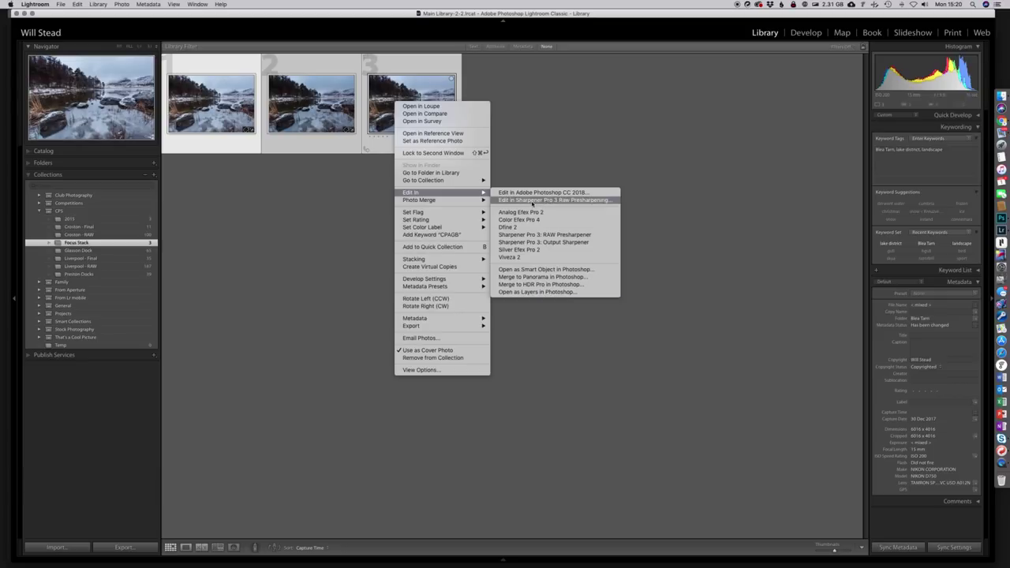
{"action": "left_click", "coordinate": [526, 292]}
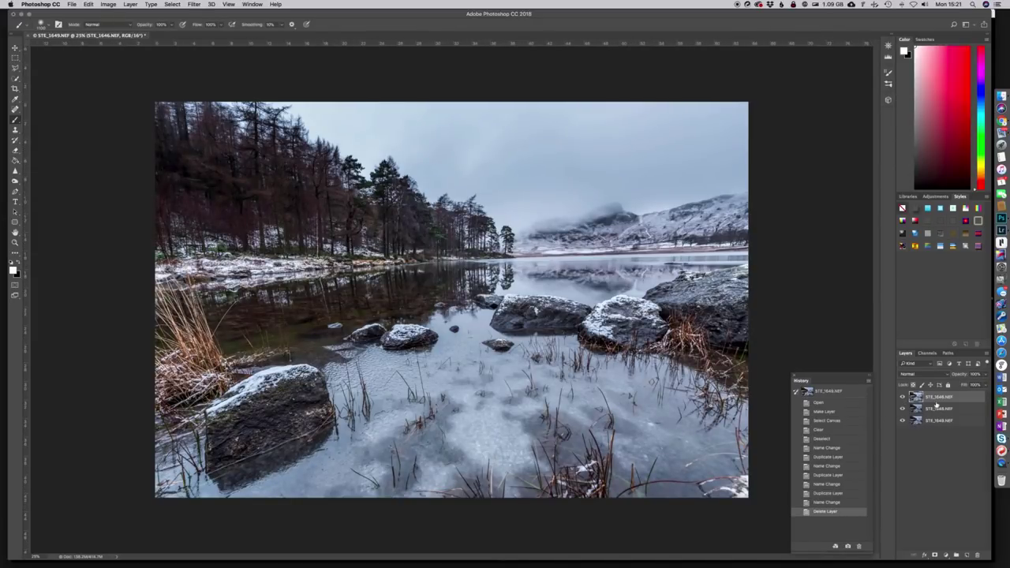
Step: Hide and reshow each of the three photo layers to compare them, then select all three layers
{"action": "left_click", "coordinate": [903, 397]}
{"action": "left_click", "coordinate": [903, 409]}
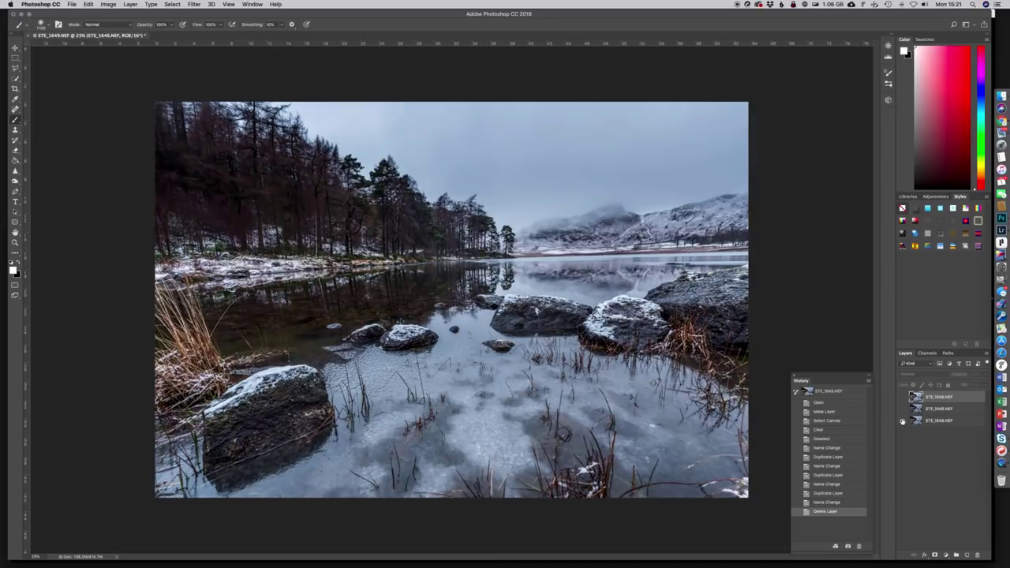
{"action": "left_click", "coordinate": [903, 421]}
{"action": "left_click", "coordinate": [903, 397]}
{"action": "left_click", "coordinate": [903, 409]}
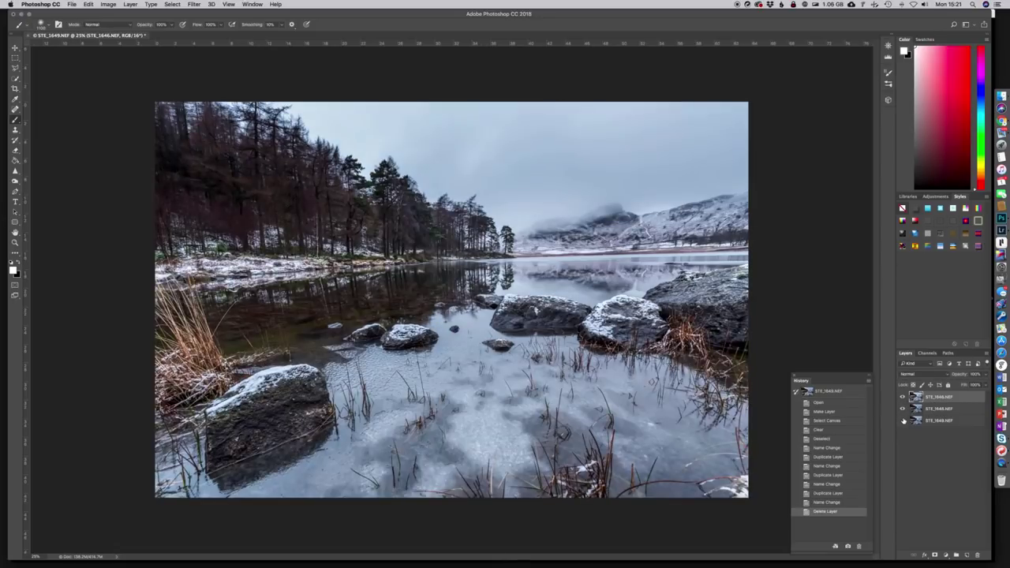
{"action": "left_click", "coordinate": [904, 420]}
{"action": "left_click", "coordinate": [960, 425], "text": "shift"}
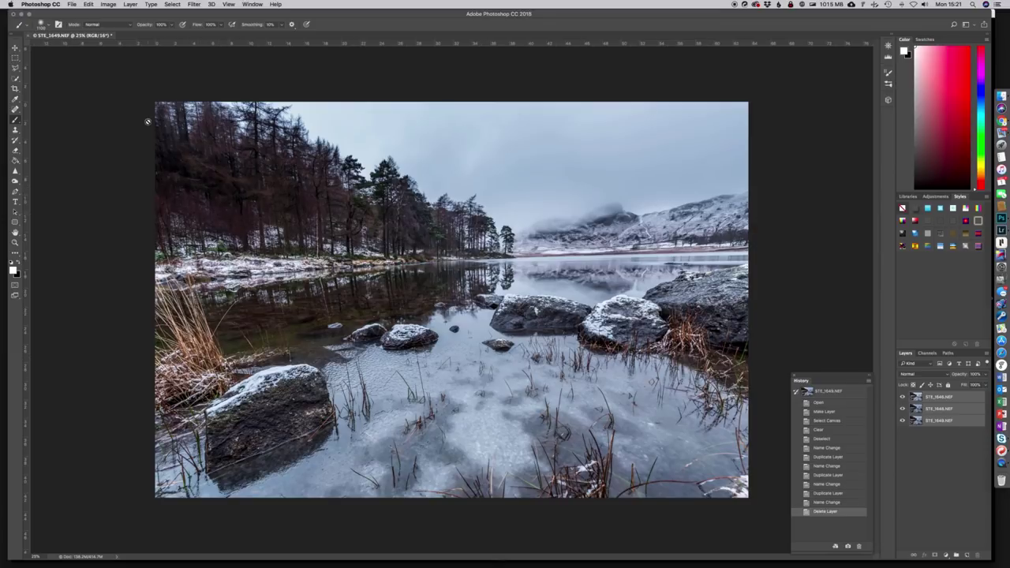
{"action": "left_click", "coordinate": [88, 4]}
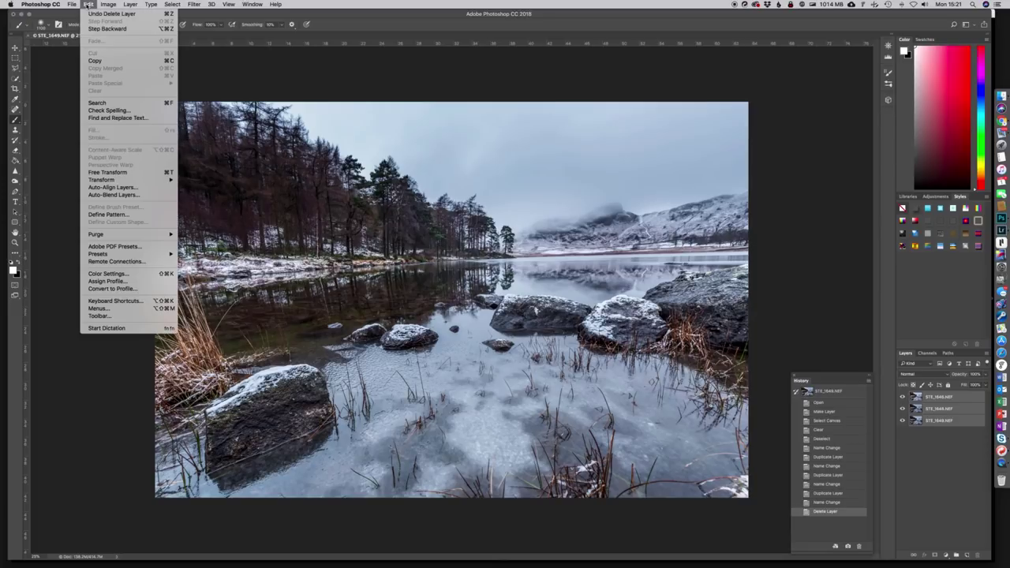
Step: Auto-align the three NEF layers using Auto projection
{"action": "left_click", "coordinate": [128, 189]}
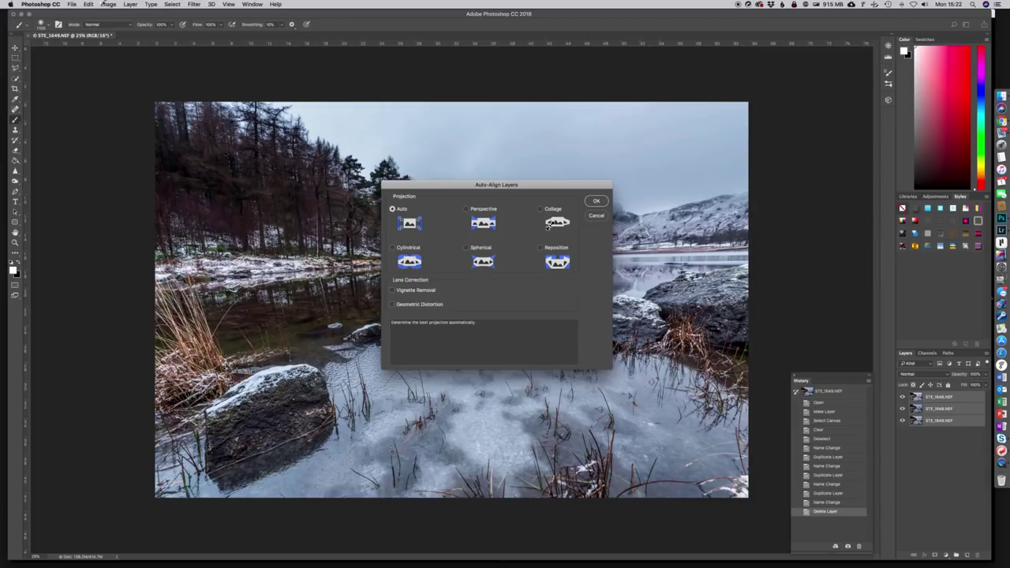
{"action": "left_click", "coordinate": [597, 203]}
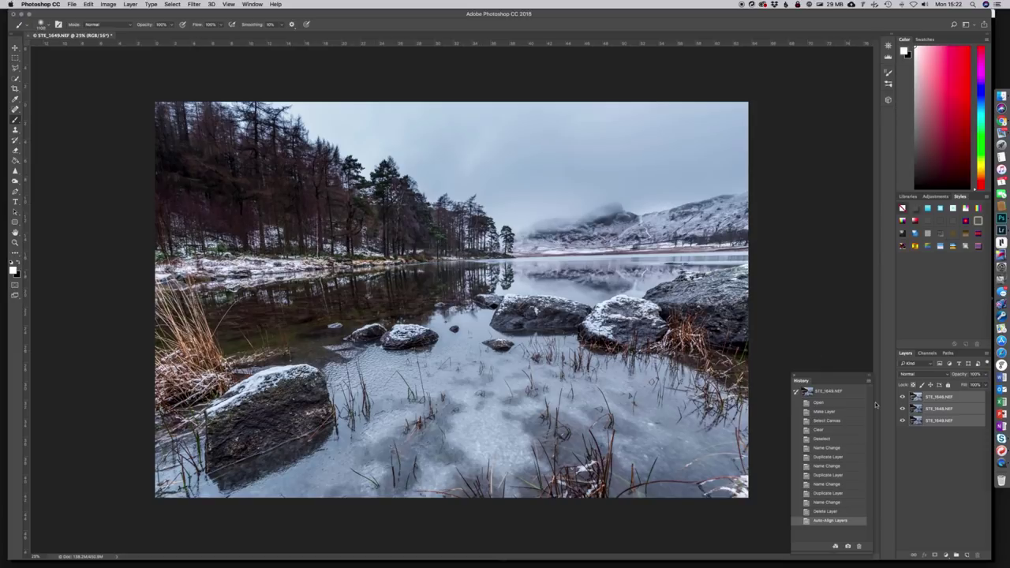
{"action": "key", "text": "super+a"}
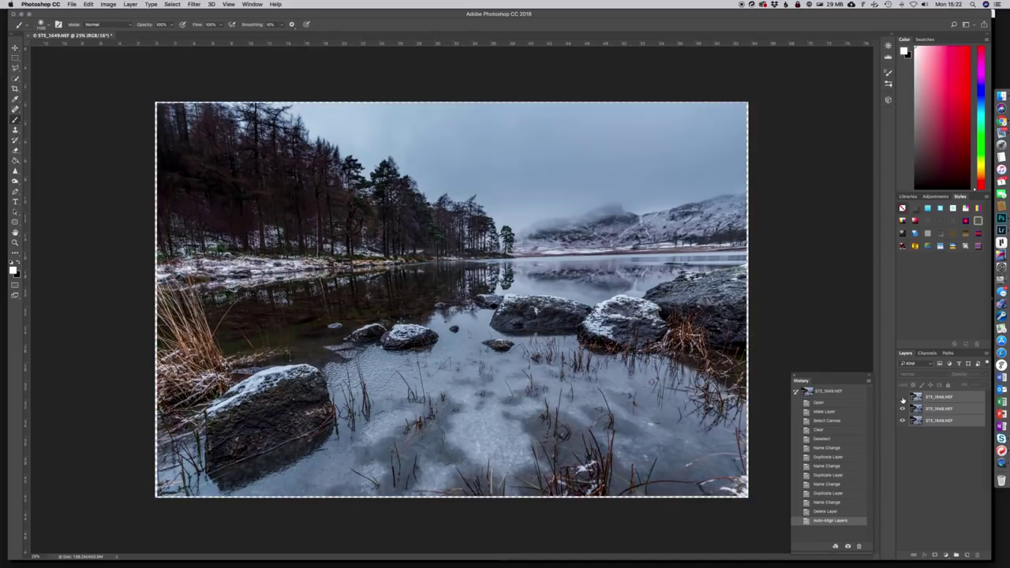
{"action": "left_click", "coordinate": [903, 397]}
{"action": "left_click", "coordinate": [903, 409]}
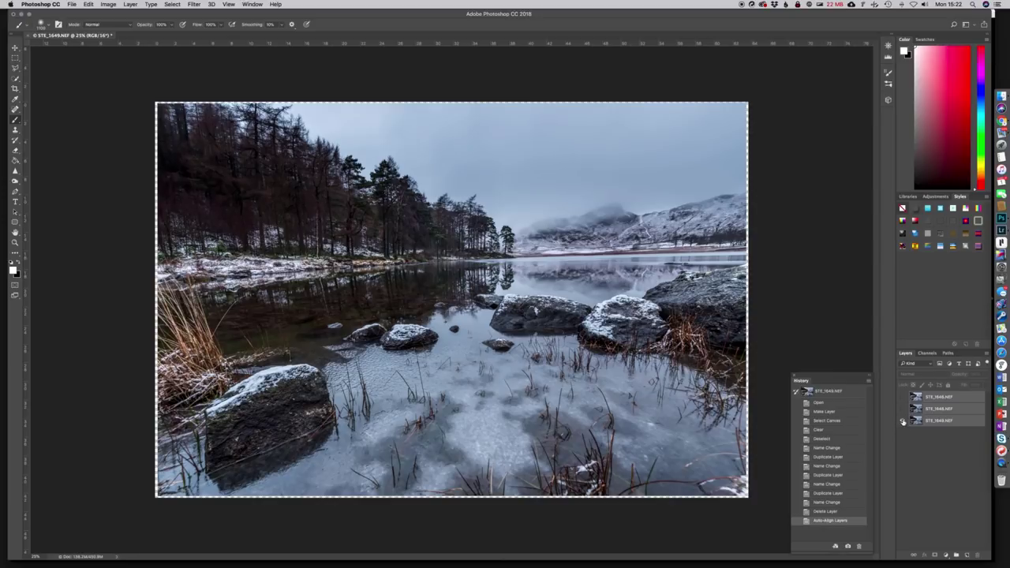
{"action": "left_click", "coordinate": [903, 421]}
{"action": "left_click", "coordinate": [903, 421]}
{"action": "left_click", "coordinate": [904, 409]}
{"action": "left_click", "coordinate": [903, 397]}
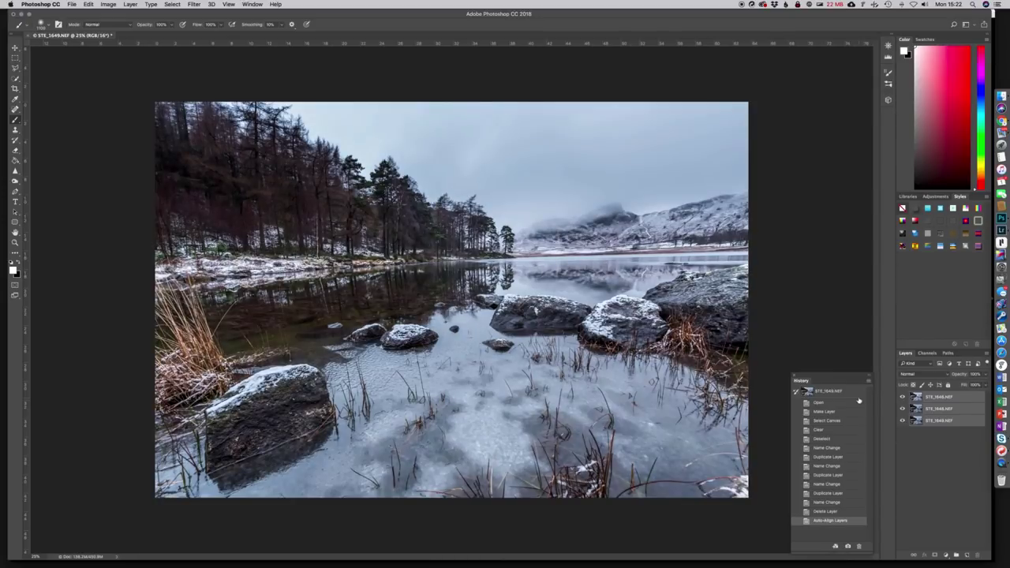
{"action": "left_click", "coordinate": [920, 397]}
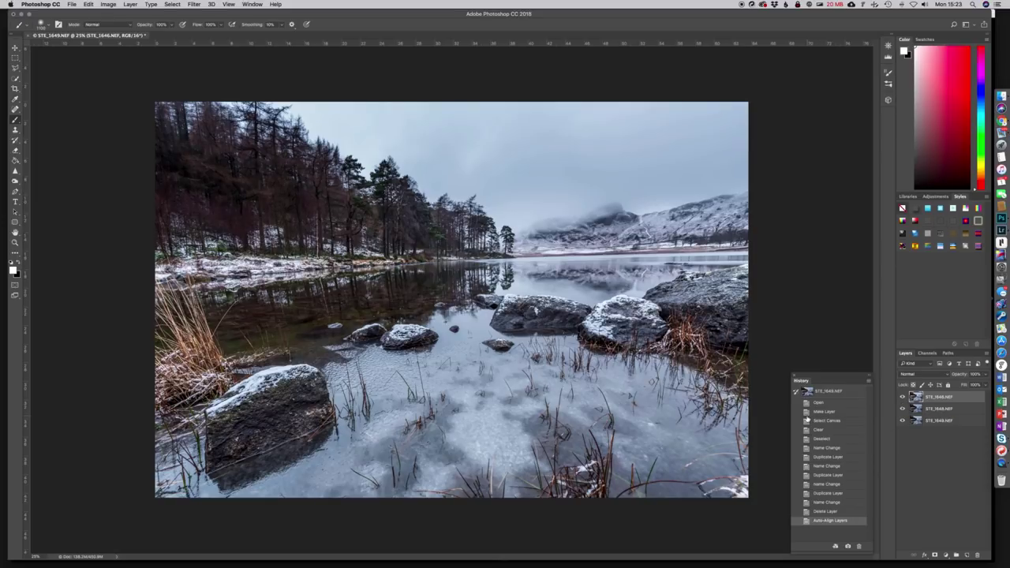
{"action": "key", "text": "super+equal"}
{"action": "key", "text": "super+equal"}
{"action": "key", "text": "super+equal"}
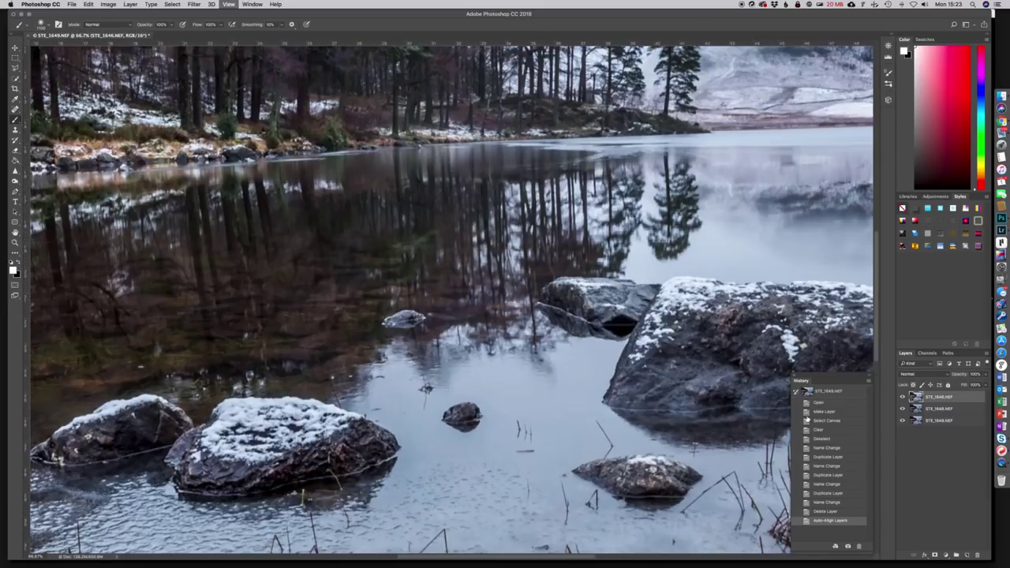
{"action": "key", "text": "super+equal"}
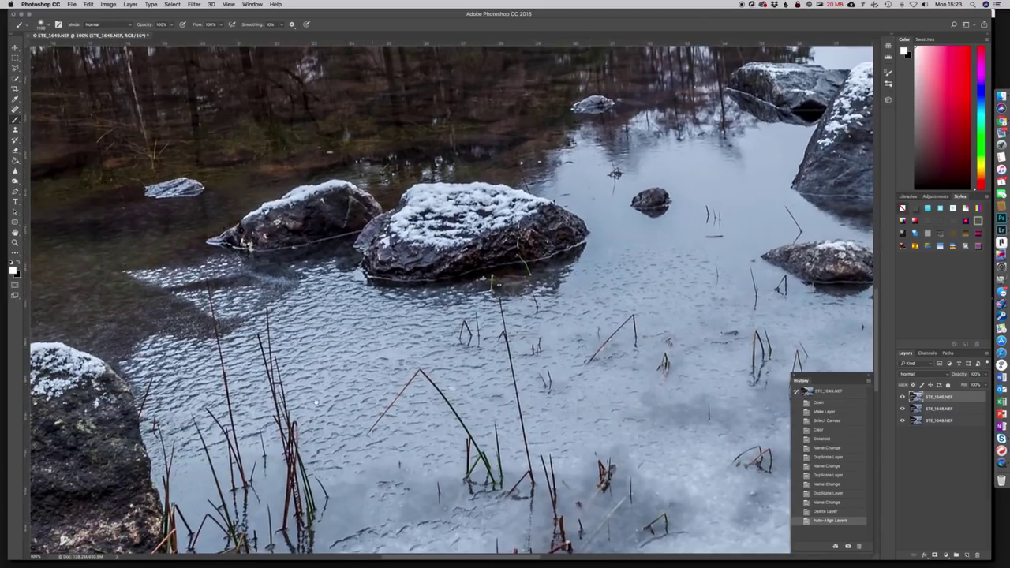
{"action": "key", "text": "super+equal"}
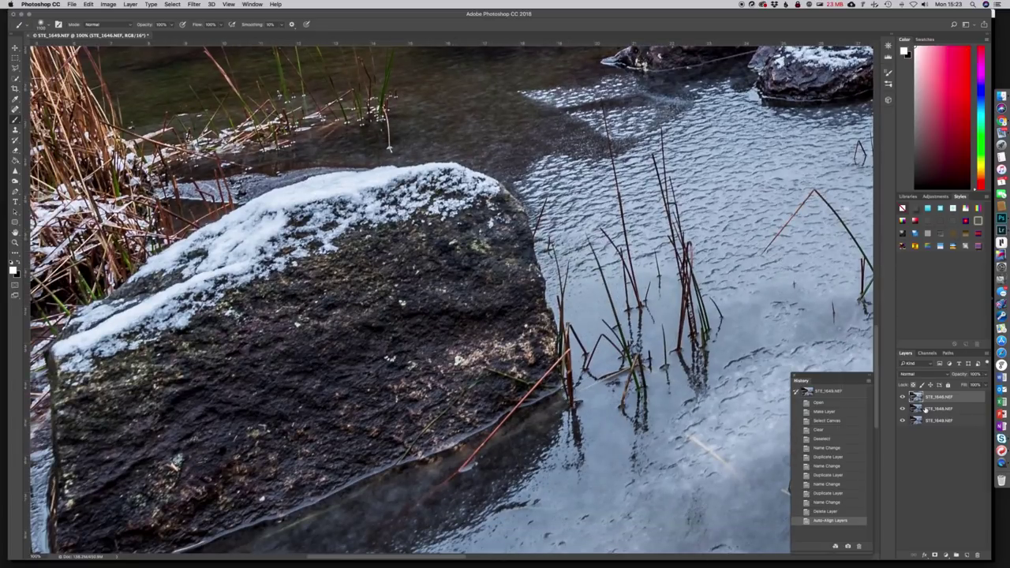
{"action": "left_click", "coordinate": [904, 397]}
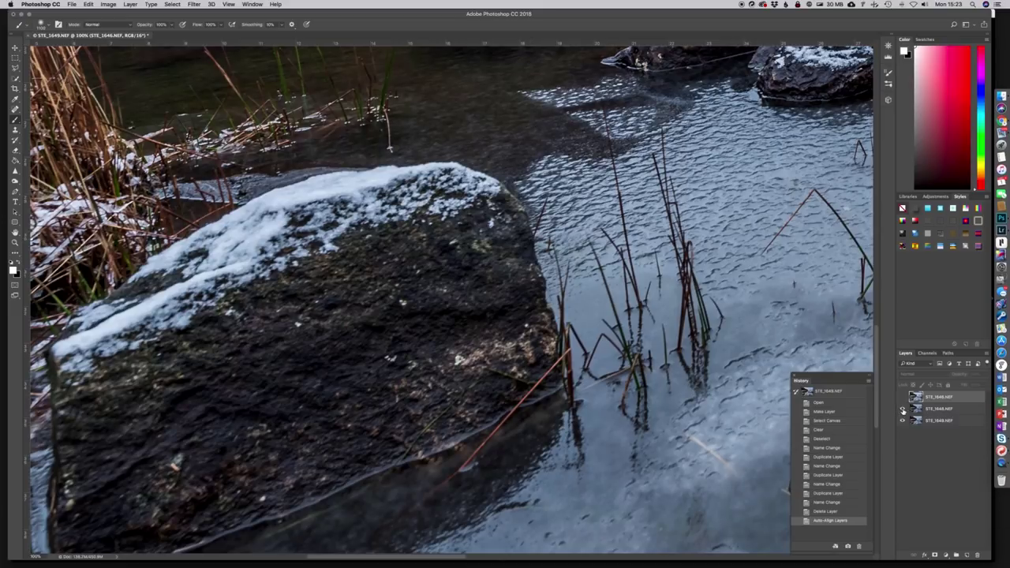
{"action": "left_click", "coordinate": [904, 409]}
{"action": "left_click", "coordinate": [904, 409]}
{"action": "left_click", "coordinate": [903, 397]}
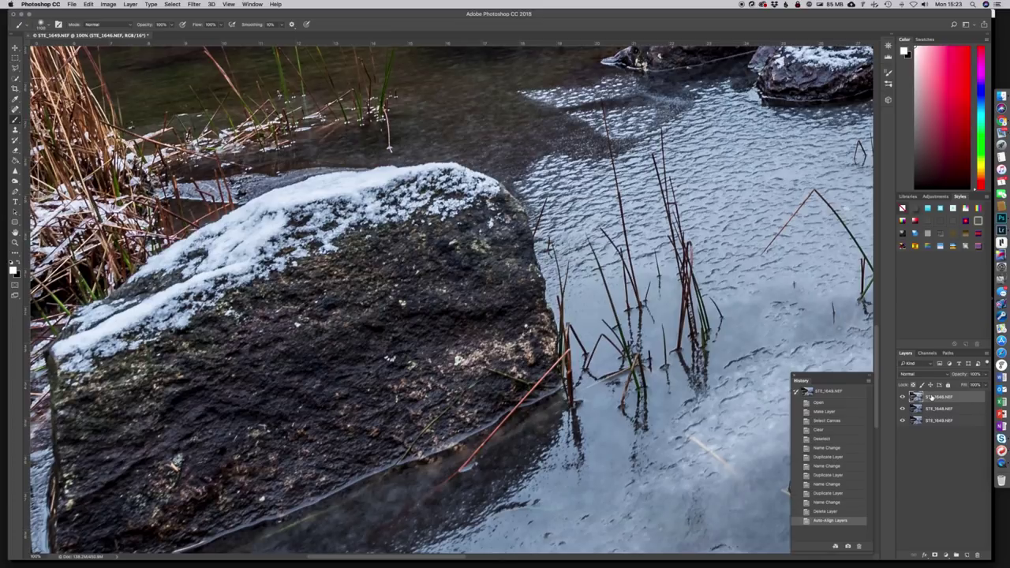
{"action": "key", "text": "super+minus"}
{"action": "key", "text": "super+minus"}
{"action": "key", "text": "super+minus"}
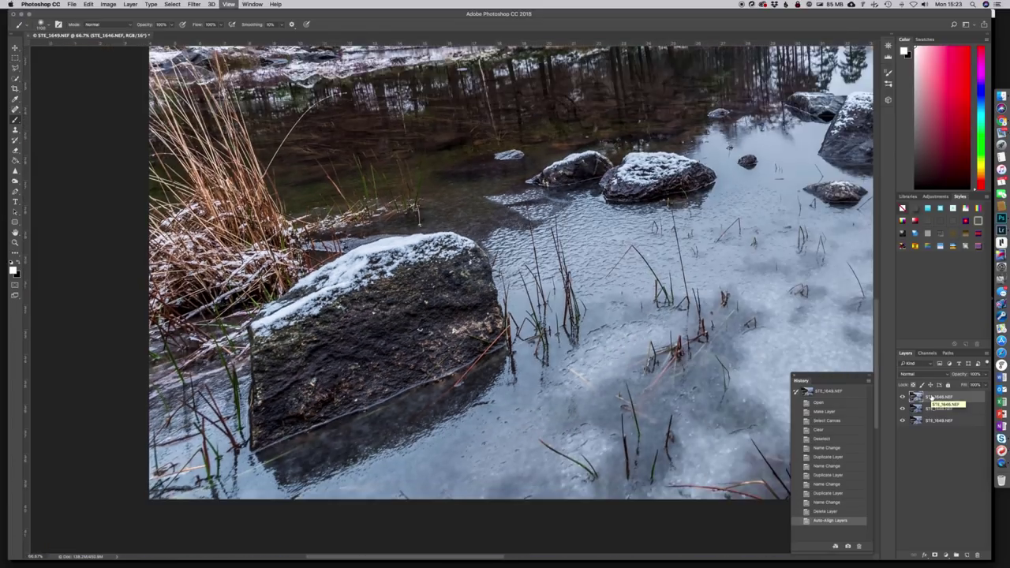
{"action": "key", "text": "super+minus"}
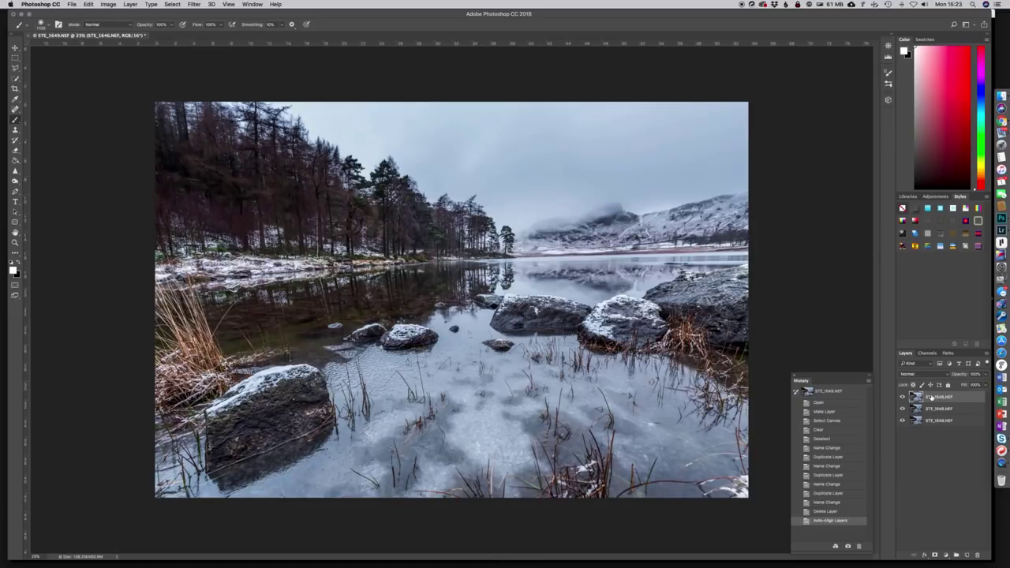
Step: Restack the layers with STE_1649 on top and STE_1648 in the middle, then select STE_1649
{"action": "left_click_drag", "start_coordinate": [933, 399], "coordinate": [935, 435]}
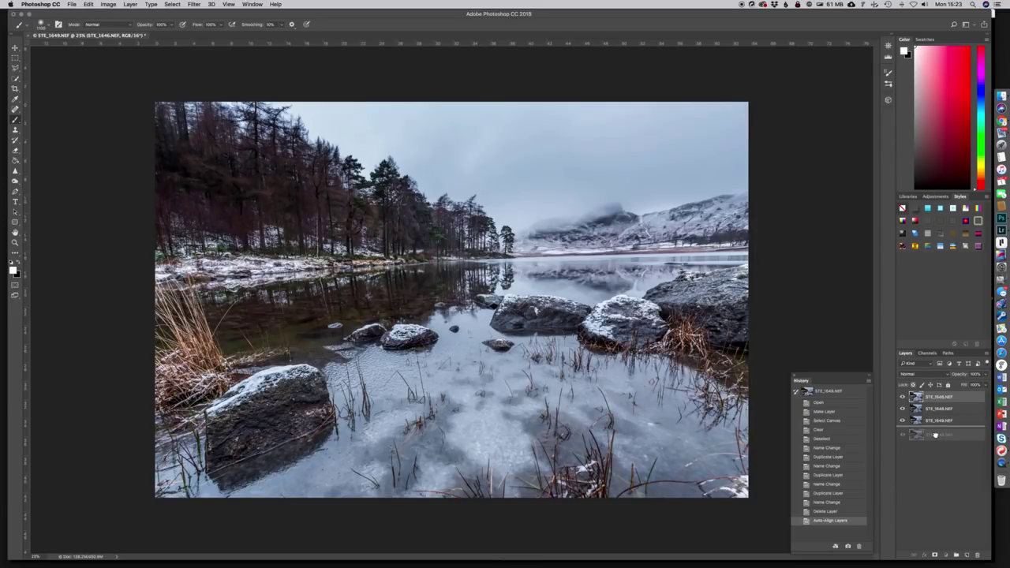
{"action": "mouse_move", "coordinate": [936, 435]}
{"action": "left_mouse_down"}
{"action": "mouse_move", "coordinate": [936, 404]}
{"action": "mouse_move", "coordinate": [940, 423]}
{"action": "left_mouse_up"}
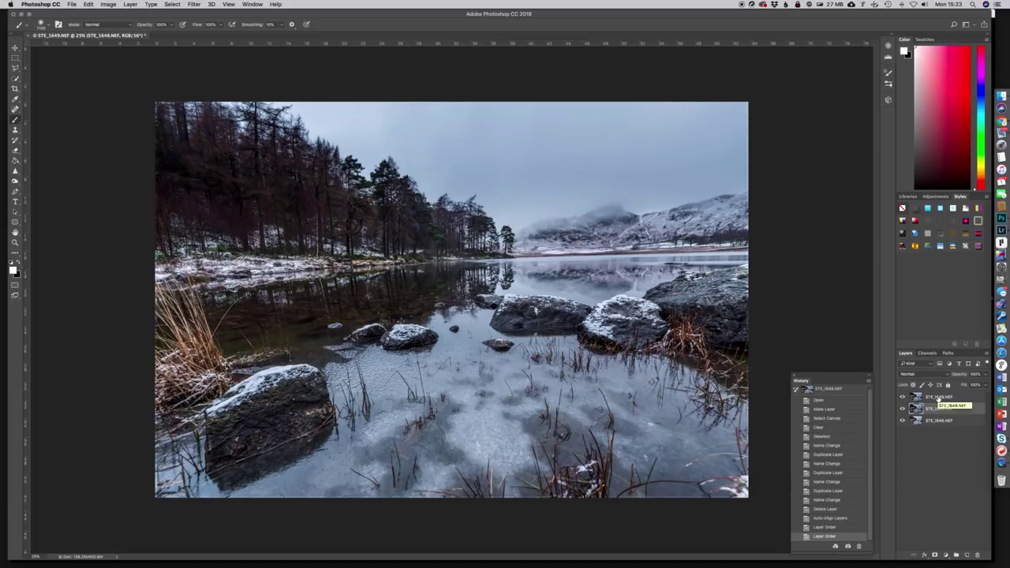
{"action": "left_click", "coordinate": [938, 398]}
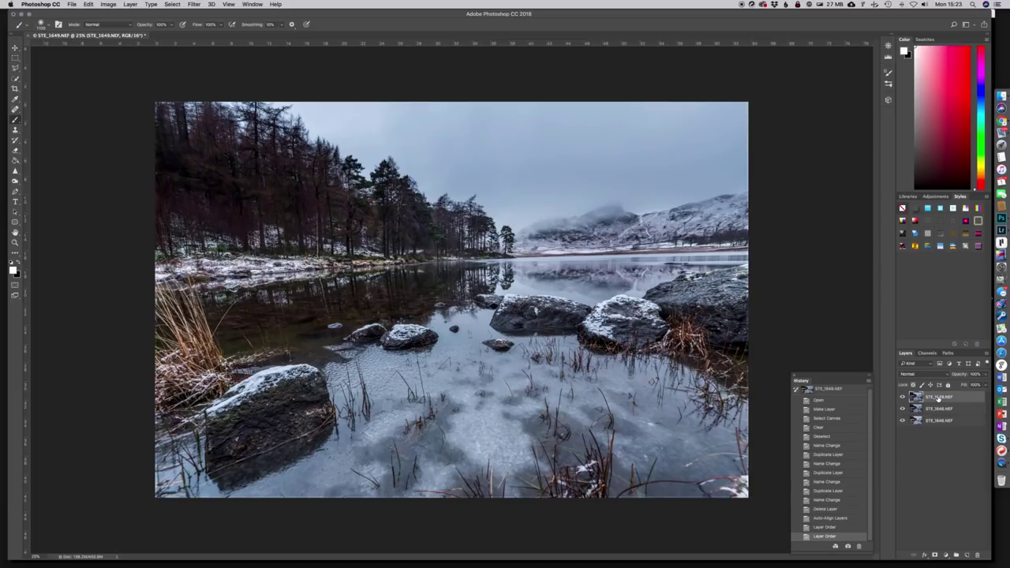
Step: Add a white layer mask to STE_1649 and choose a soft round brush at 1100 px, 0% hardness
{"action": "left_click", "coordinate": [936, 557]}
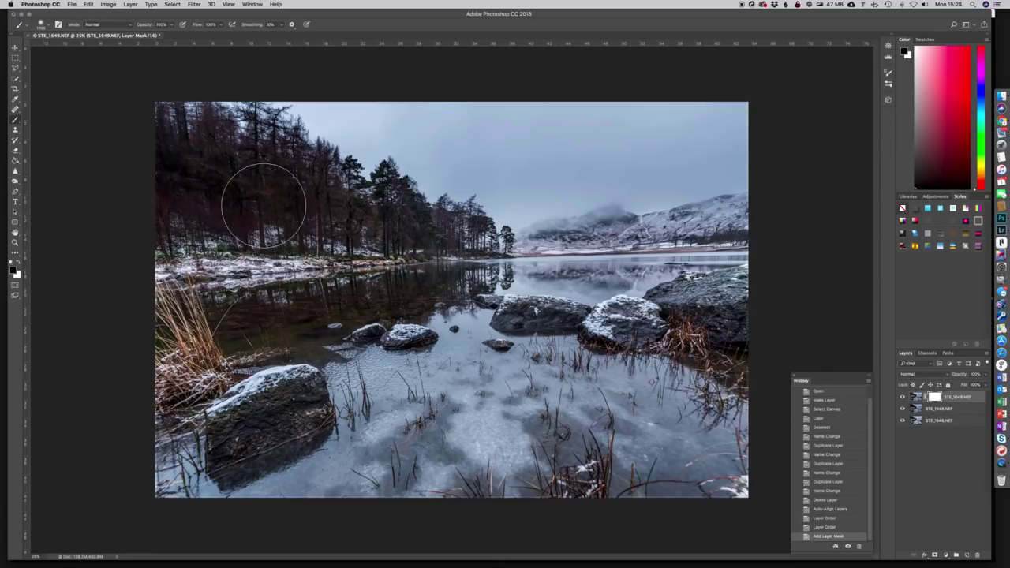
{"action": "left_click", "coordinate": [49, 28]}
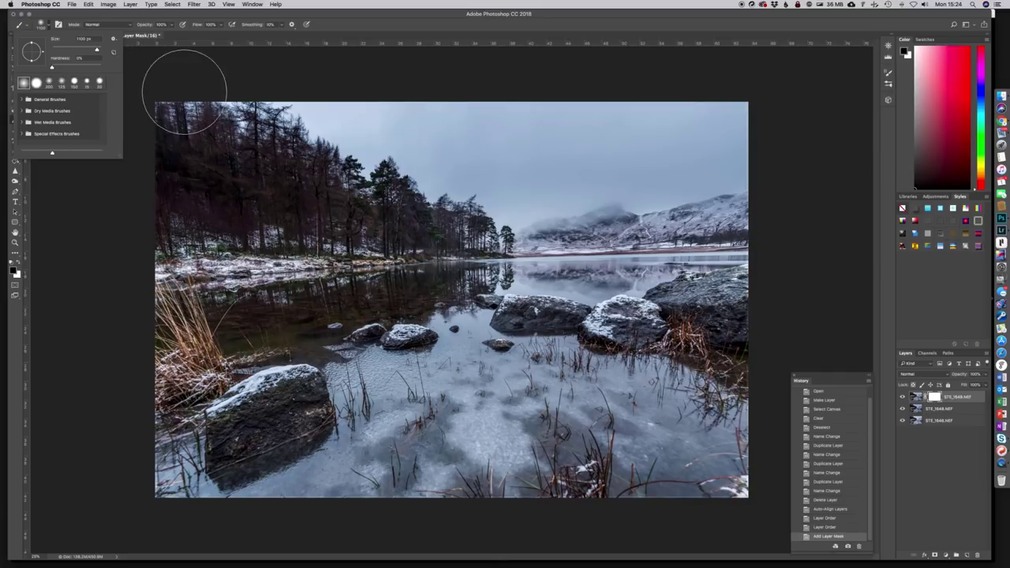
{"action": "left_click", "coordinate": [184, 133]}
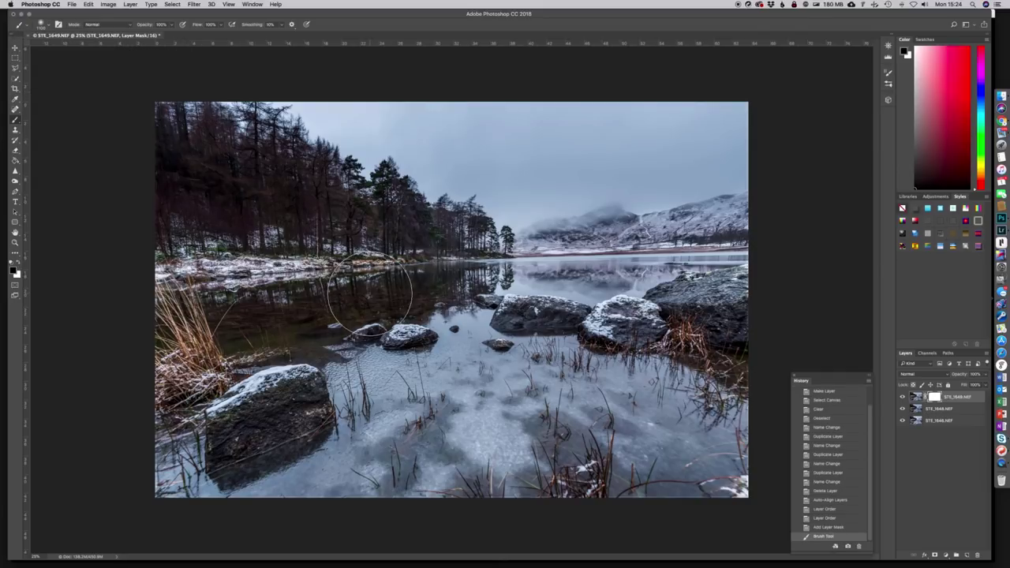
Step: Slightly enlarge the brush and paint black on STE_1649's mask over the lake and foreground
{"action": "key", "text": "bracketright"}
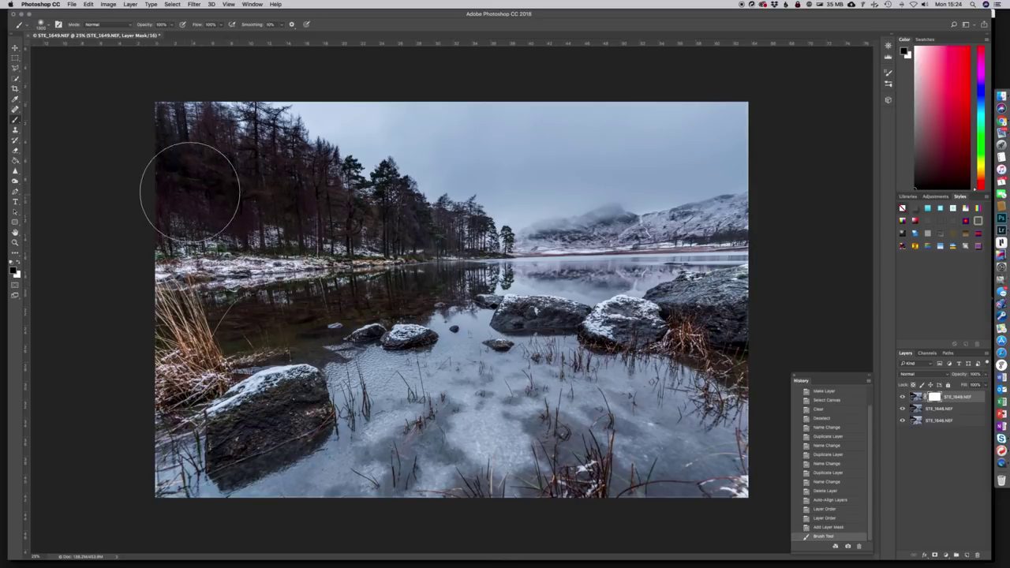
{"action": "left_click_drag", "start_coordinate": [189, 181], "coordinate": [350, 243]}
{"action": "mouse_move", "coordinate": [192, 253]}
{"action": "left_mouse_down"}
{"action": "mouse_move", "coordinate": [243, 340]}
{"action": "mouse_move", "coordinate": [292, 316]}
{"action": "mouse_move", "coordinate": [458, 330]}
{"action": "left_mouse_up"}
{"action": "left_click_drag", "start_coordinate": [241, 338], "coordinate": [640, 294]}
{"action": "left_click_drag", "start_coordinate": [744, 308], "coordinate": [687, 332]}
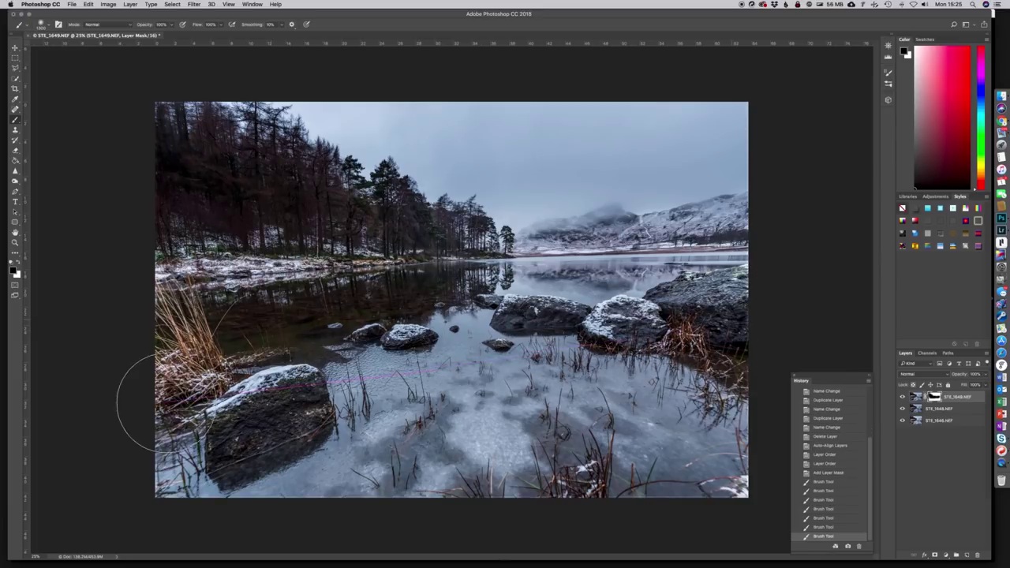
{"action": "left_click_drag", "start_coordinate": [161, 404], "coordinate": [140, 395]}
{"action": "left_click_drag", "start_coordinate": [569, 433], "coordinate": [514, 424]}
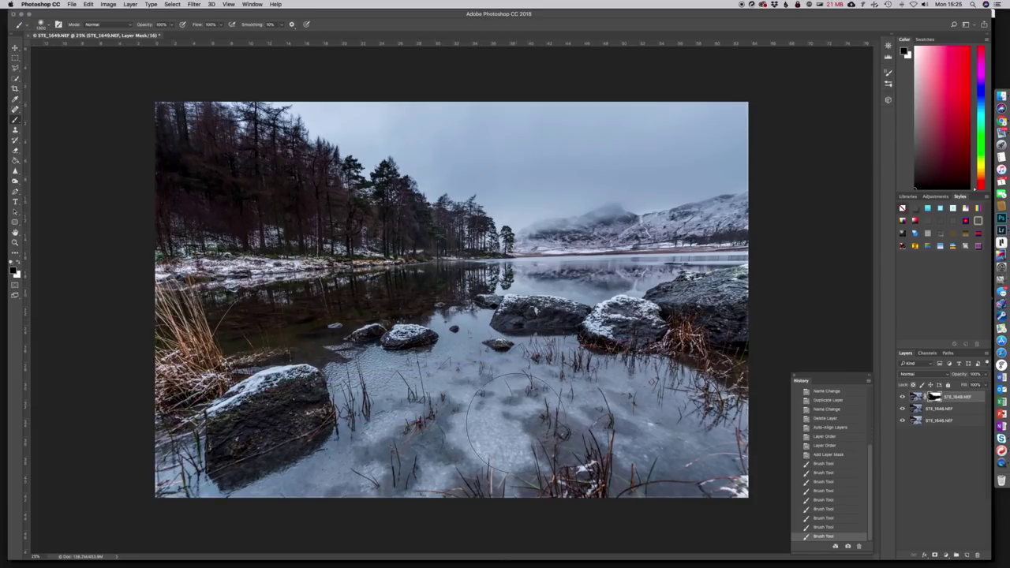
{"action": "left_click_drag", "start_coordinate": [339, 485], "coordinate": [688, 497]}
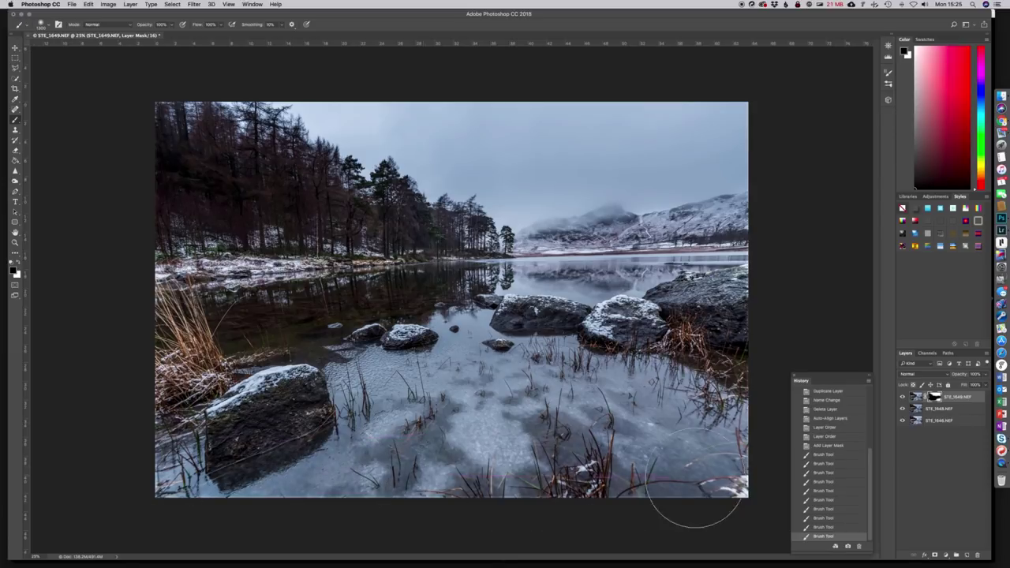
{"action": "left_click_drag", "start_coordinate": [738, 403], "coordinate": [750, 315]}
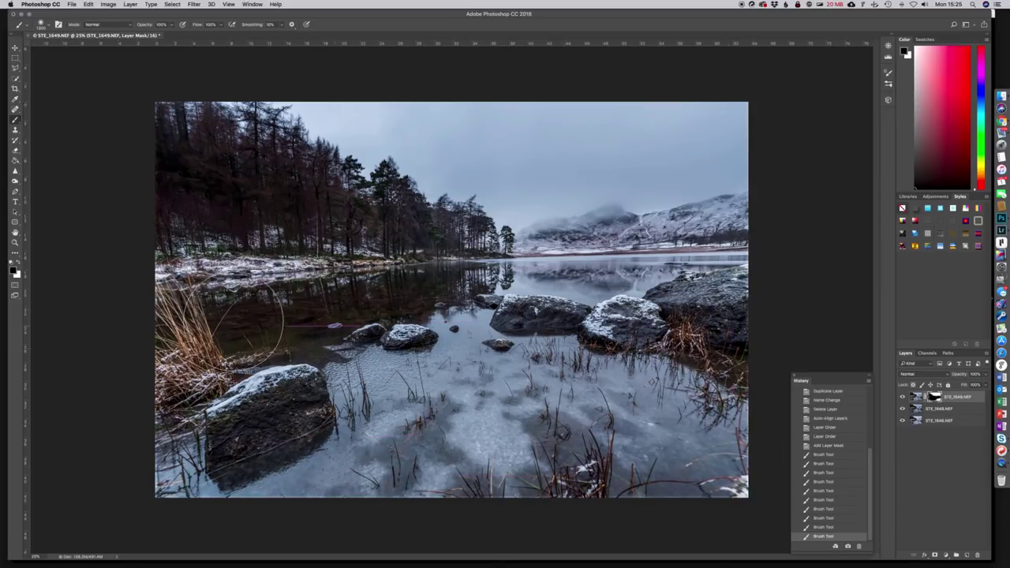
Step: Check the mask with lower layers hidden, restoring the upper-left trees and re-masking lower-right water
{"action": "mouse_move", "coordinate": [902, 409]}
{"action": "left_mouse_down"}
{"action": "mouse_move", "coordinate": [904, 422]}
{"action": "mouse_move", "coordinate": [903, 408]}
{"action": "left_mouse_up"}
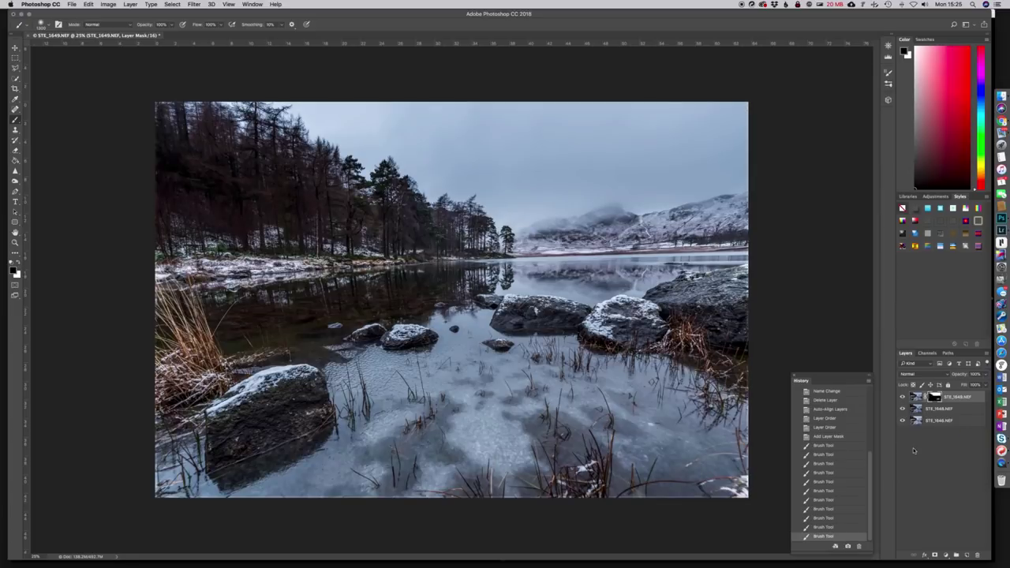
{"action": "key", "text": "x"}
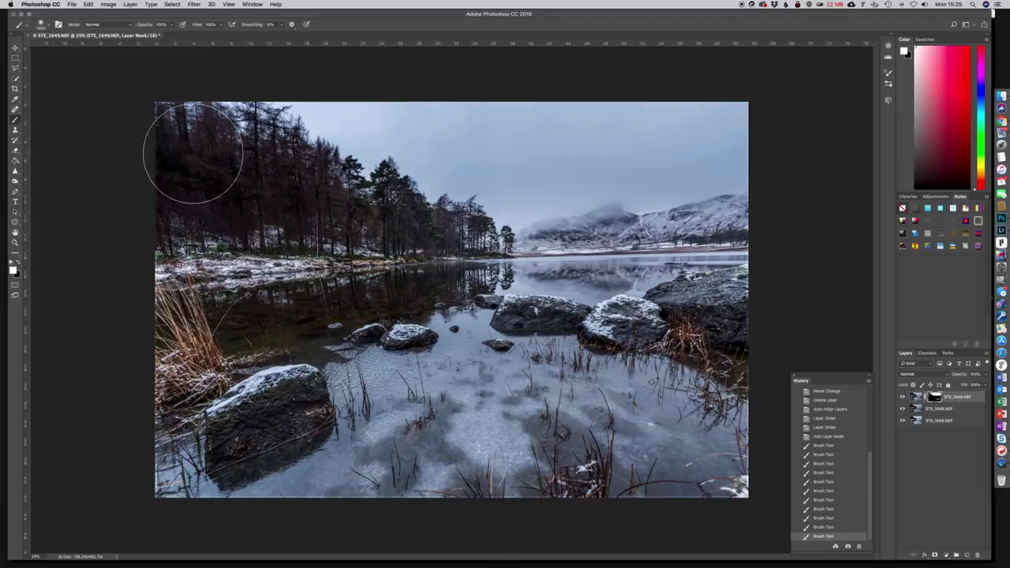
{"action": "left_click", "coordinate": [300, 162]}
{"action": "left_click", "coordinate": [446, 216]}
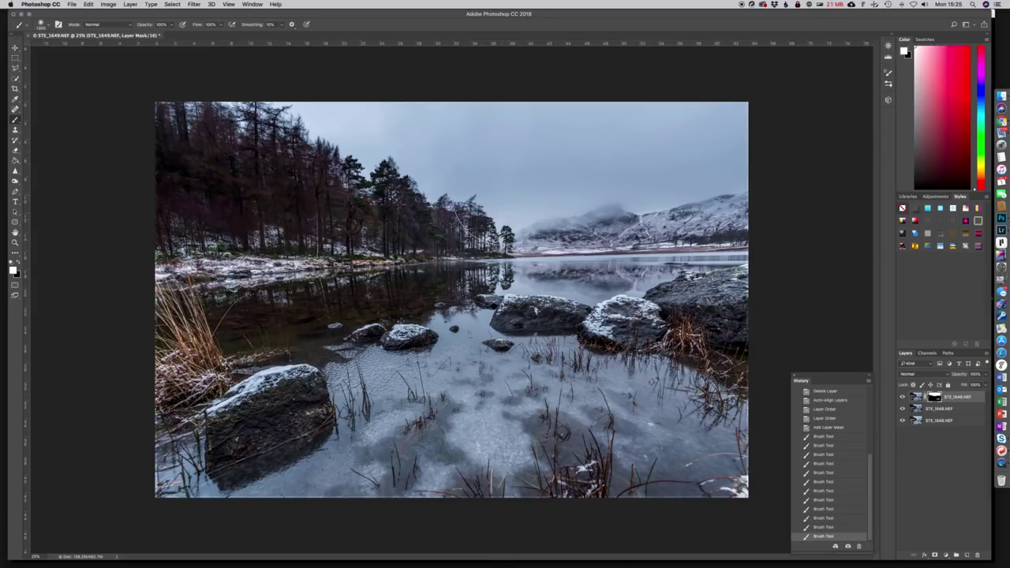
{"action": "left_click", "coordinate": [904, 409]}
{"action": "left_click", "coordinate": [904, 421]}
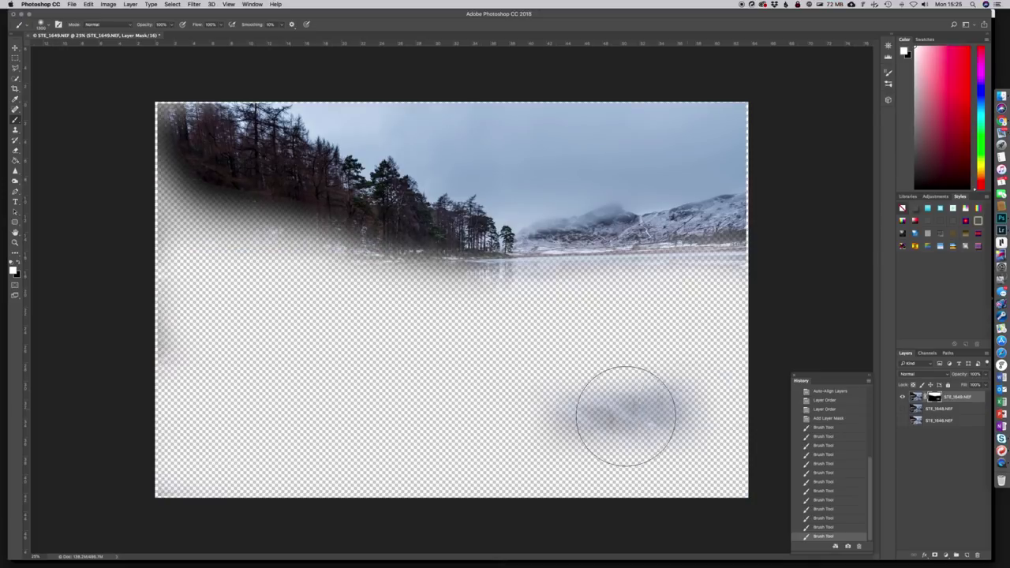
{"action": "left_click_drag", "start_coordinate": [624, 417], "coordinate": [564, 413]}
{"action": "key", "text": "x"}
{"action": "mouse_move", "coordinate": [665, 386]}
{"action": "left_mouse_down"}
{"action": "mouse_move", "coordinate": [742, 389]}
{"action": "mouse_move", "coordinate": [701, 374]}
{"action": "mouse_move", "coordinate": [628, 452]}
{"action": "mouse_move", "coordinate": [682, 413]}
{"action": "mouse_move", "coordinate": [663, 374]}
{"action": "left_mouse_up"}
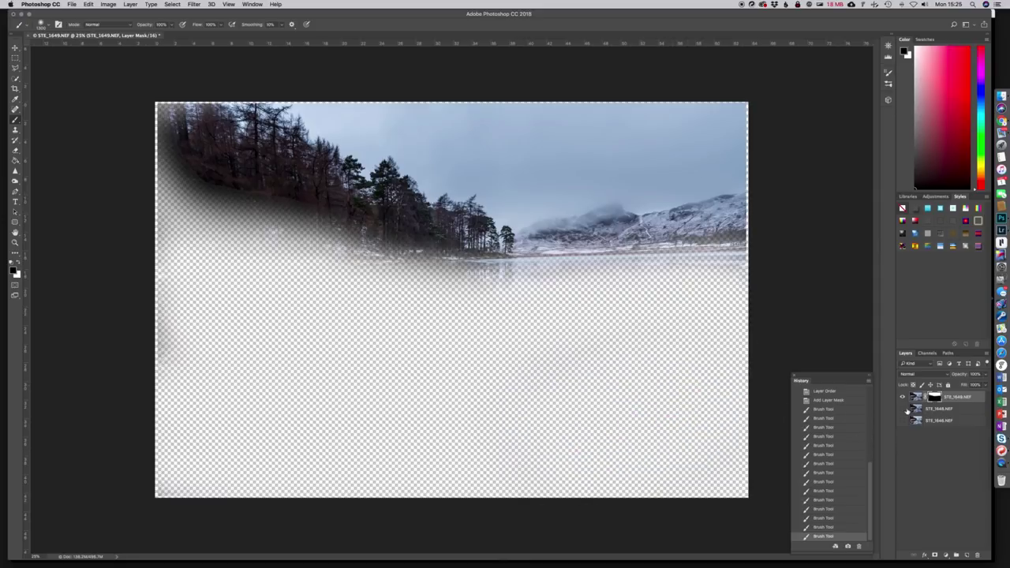
{"action": "left_click_drag", "start_coordinate": [903, 409], "coordinate": [903, 420]}
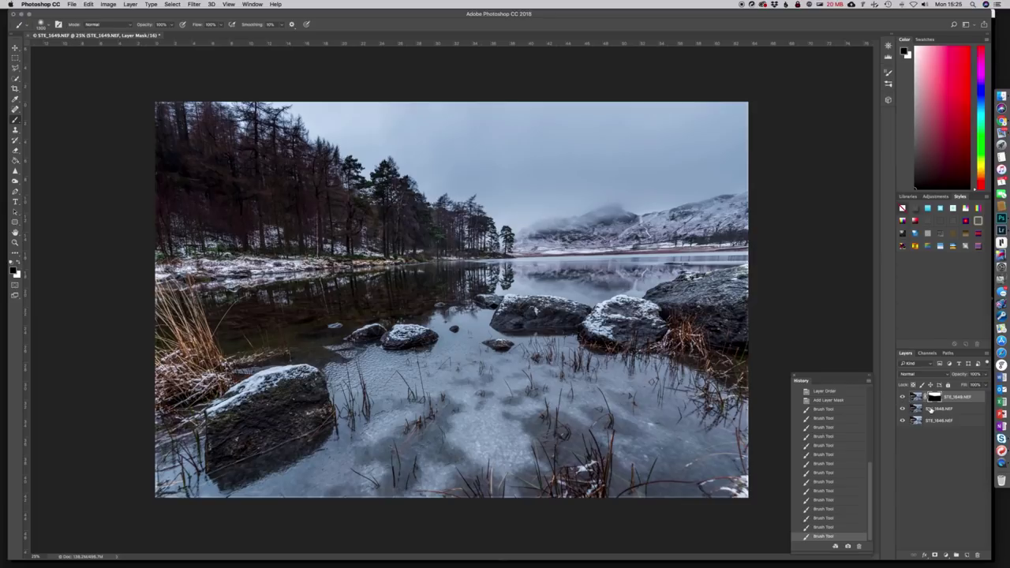
Step: Add a white mask to STE_1648 and paint black over its lower-left foreground rock
{"action": "left_click", "coordinate": [931, 410]}
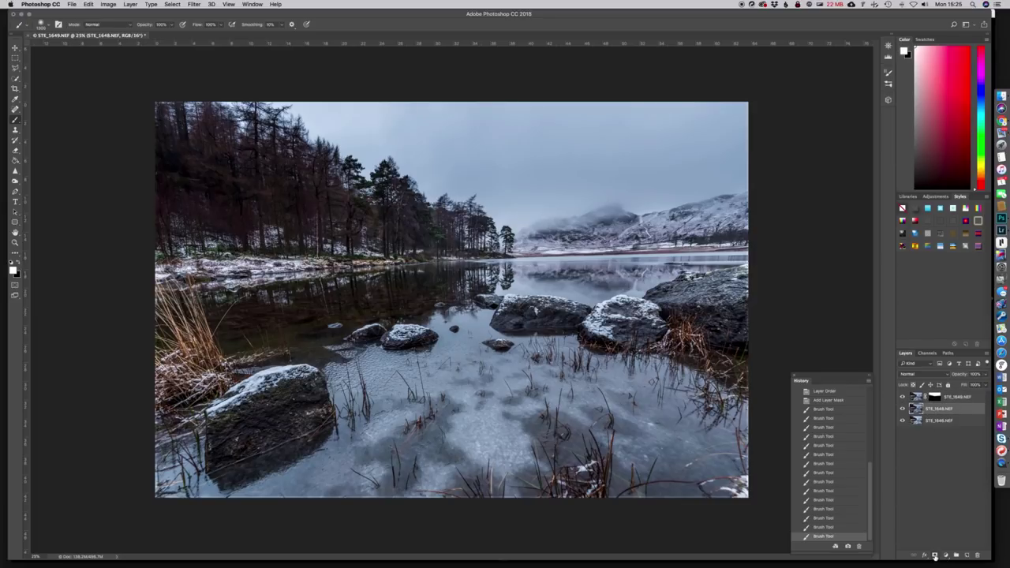
{"action": "left_click", "coordinate": [934, 556]}
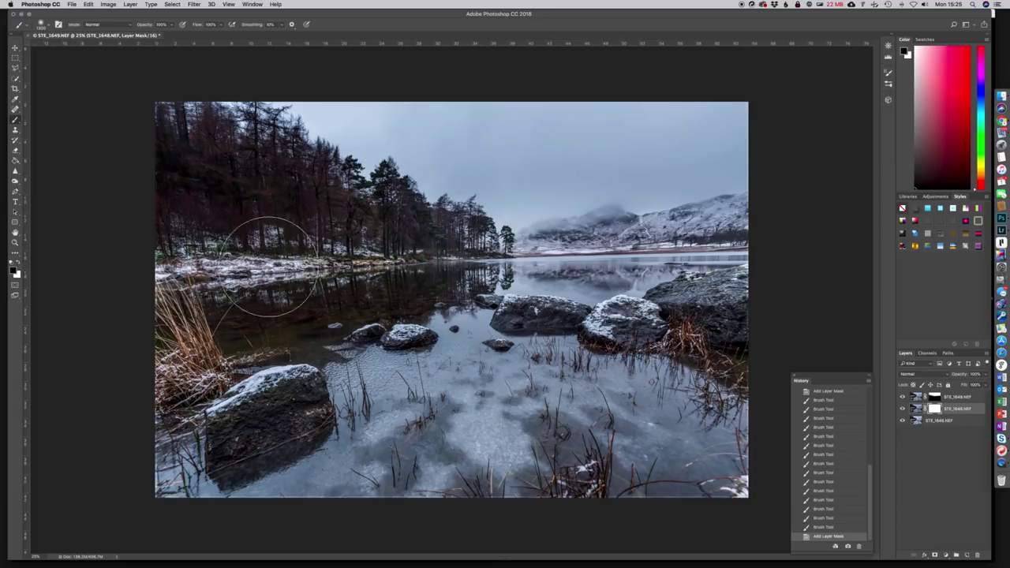
{"action": "key", "text": "x"}
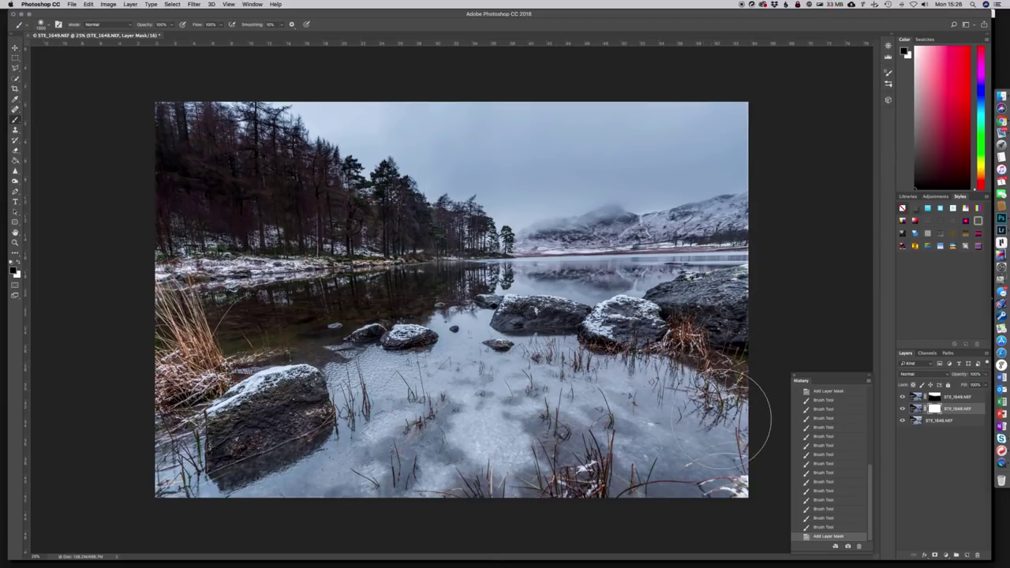
{"action": "mouse_move", "coordinate": [260, 485]}
{"action": "left_mouse_down"}
{"action": "mouse_move", "coordinate": [187, 458]}
{"action": "mouse_move", "coordinate": [171, 465]}
{"action": "mouse_move", "coordinate": [172, 454]}
{"action": "mouse_move", "coordinate": [192, 412]}
{"action": "mouse_move", "coordinate": [268, 431]}
{"action": "left_mouse_up"}
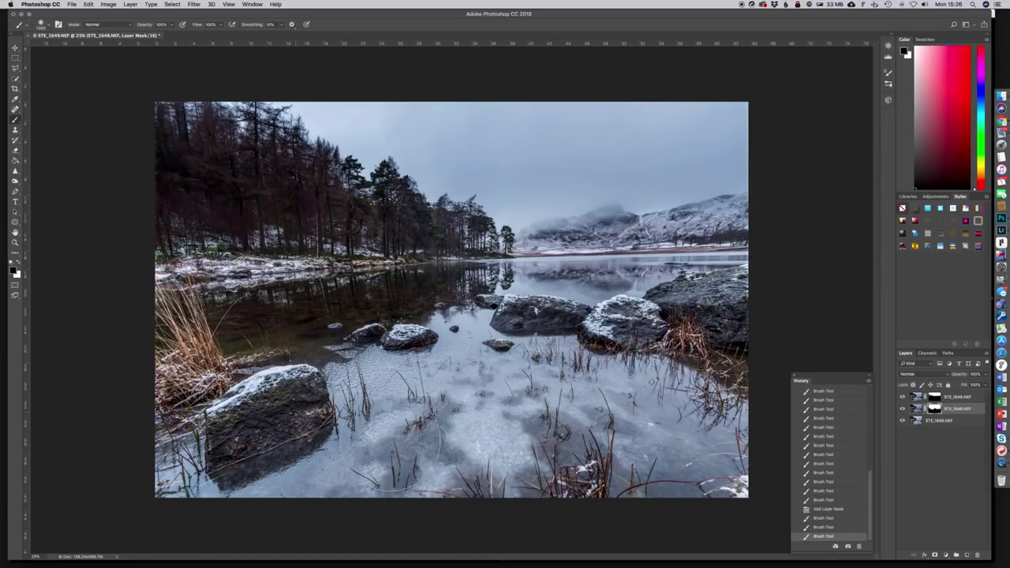
{"action": "left_click", "coordinate": [903, 419]}
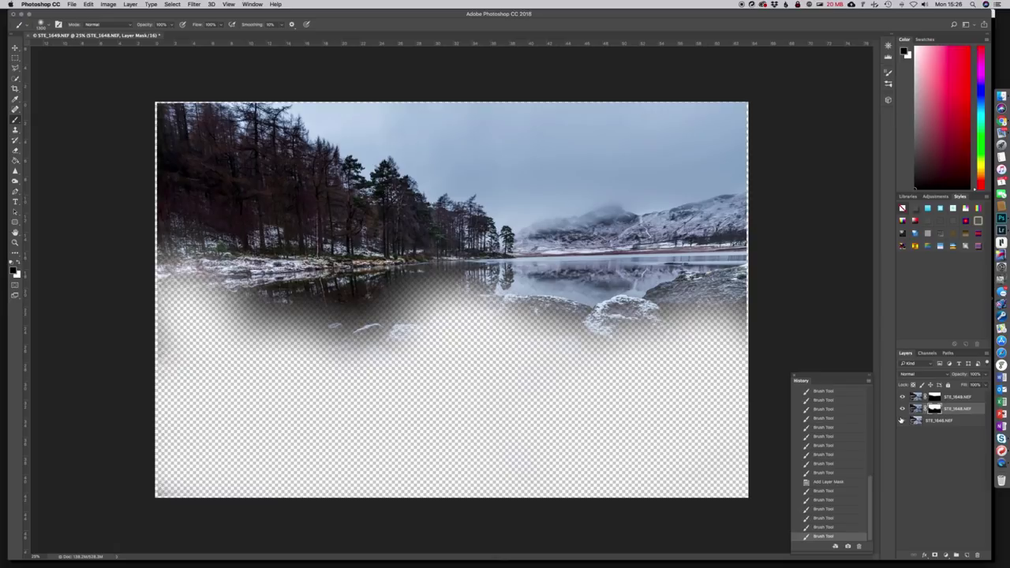
{"action": "left_click", "coordinate": [902, 420], "text": "alt"}
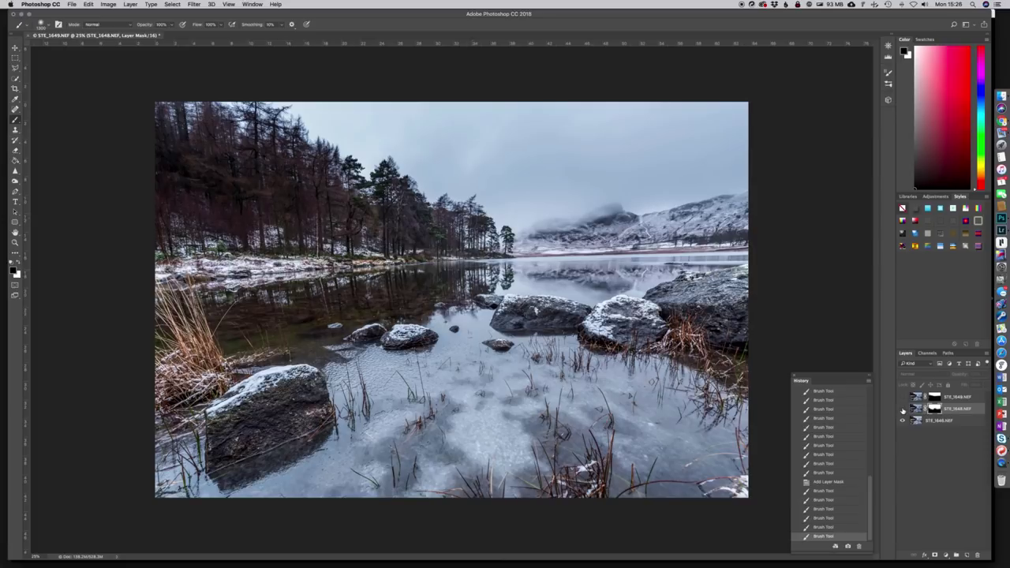
{"action": "left_click", "coordinate": [903, 419], "text": "alt"}
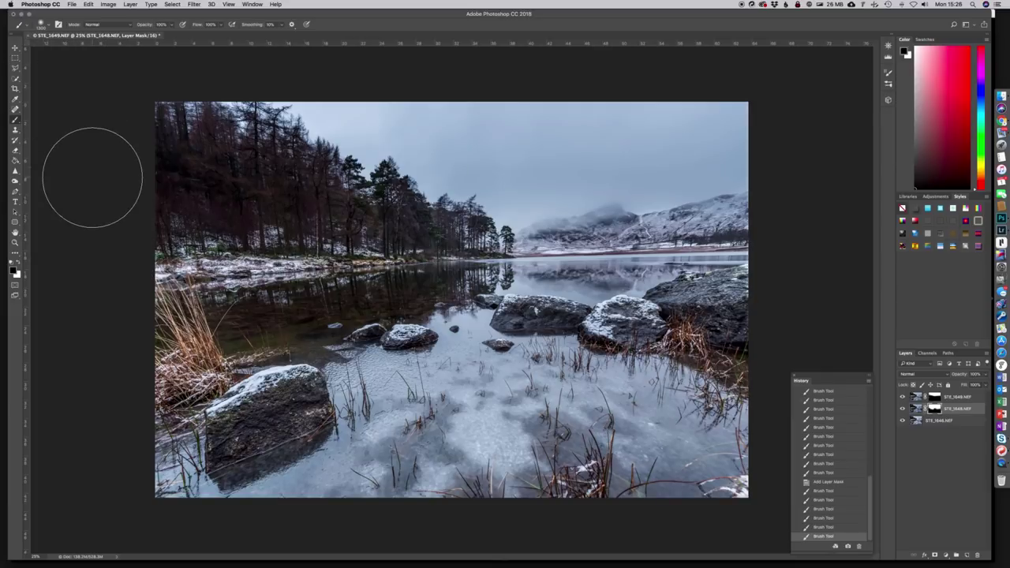
Step: Close the STE_1649 composite and choose Save at the save-before-closing prompt
{"action": "left_click", "coordinate": [13, 15]}
{"action": "left_click", "coordinate": [562, 182]}
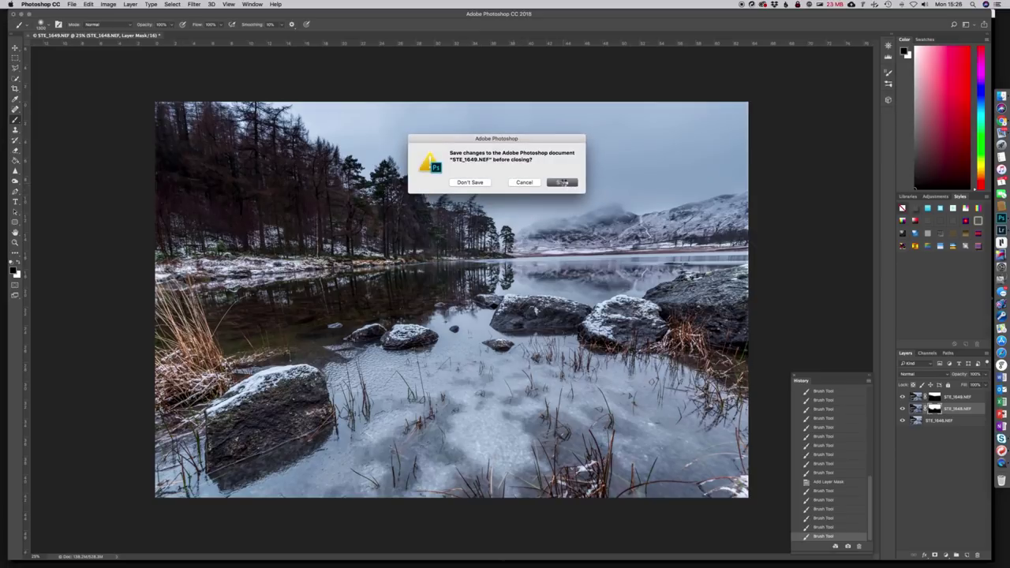